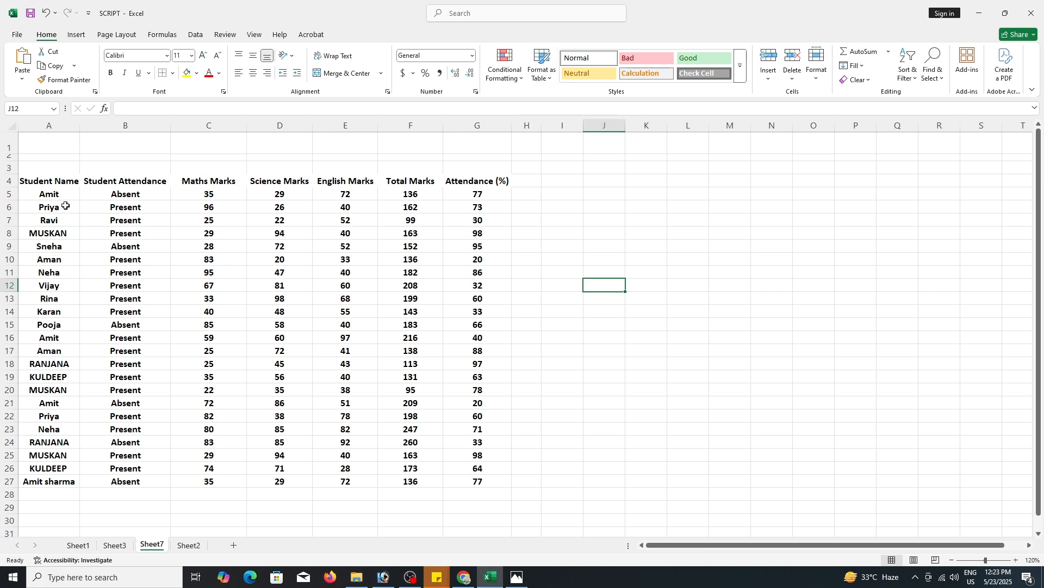
Format the range A4:G27 as a table with headers, using the blue style in the first row of the Light group.
{"action": "left_click_drag", "start_coordinate": [46, 181], "coordinate": [375, 381]}
{"action": "left_click", "coordinate": [602, 405]}
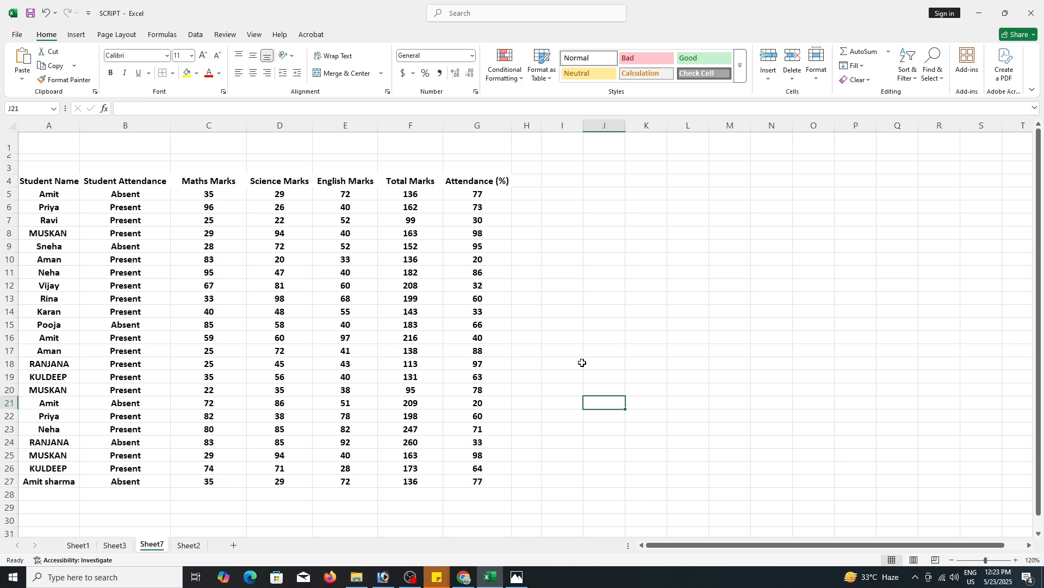
{"action": "left_click", "coordinate": [550, 79]}
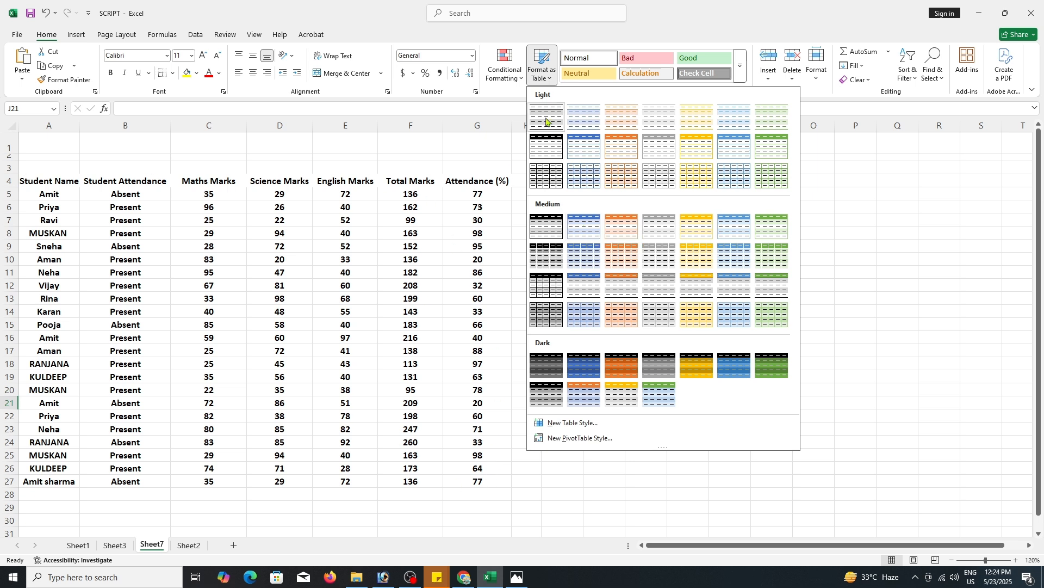
{"action": "left_click", "coordinate": [584, 120]}
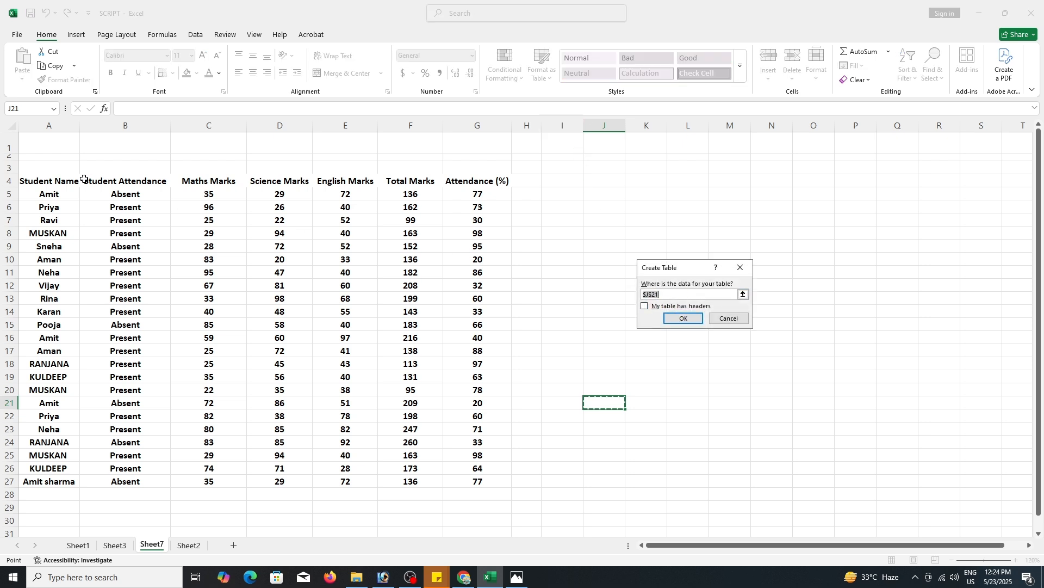
{"action": "left_click_drag", "start_coordinate": [25, 181], "coordinate": [462, 480]}
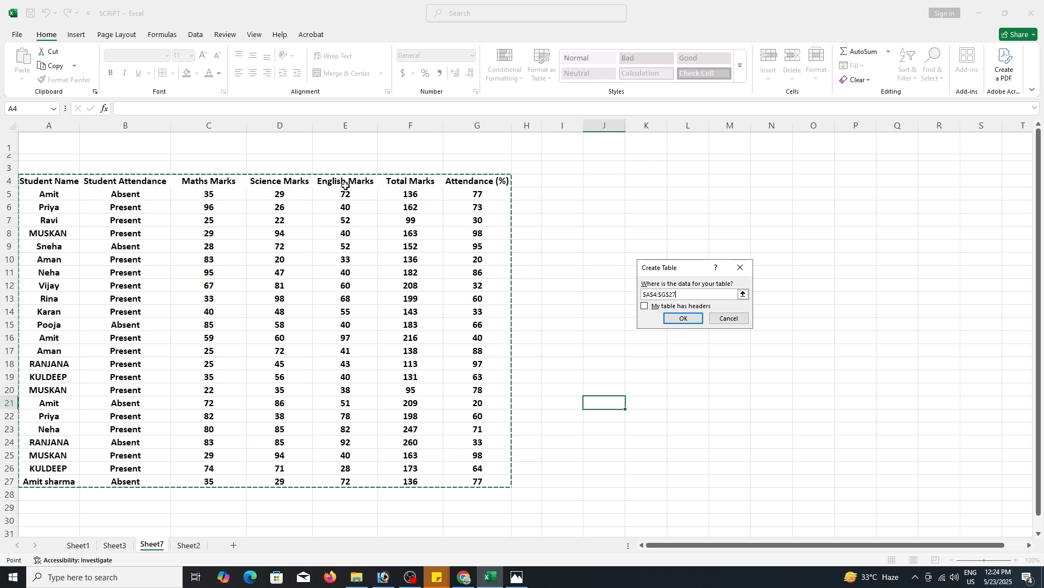
{"action": "left_click", "coordinate": [646, 306]}
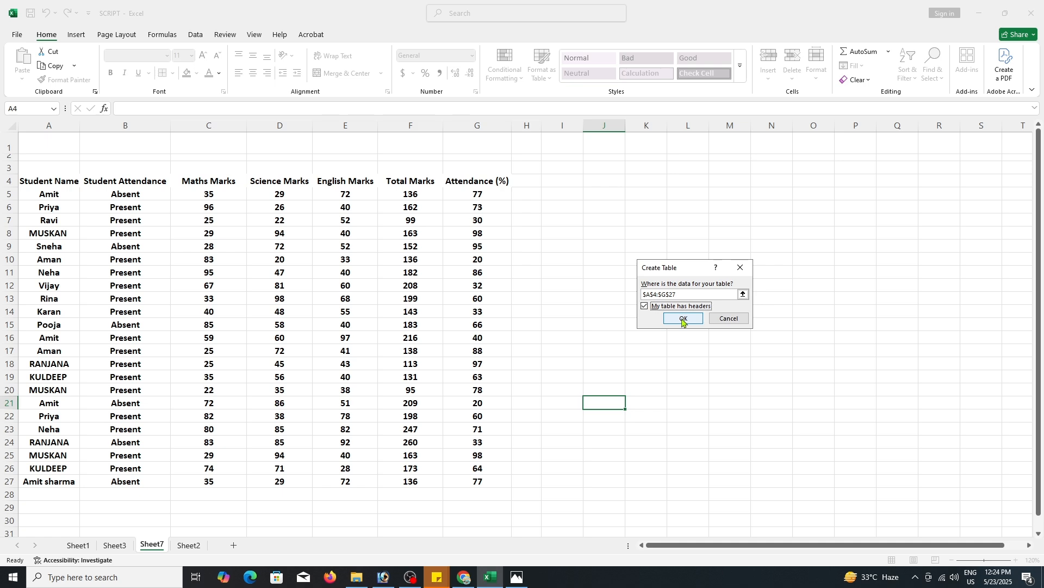
{"action": "left_click", "coordinate": [683, 318]}
{"action": "left_click", "coordinate": [306, 322]}
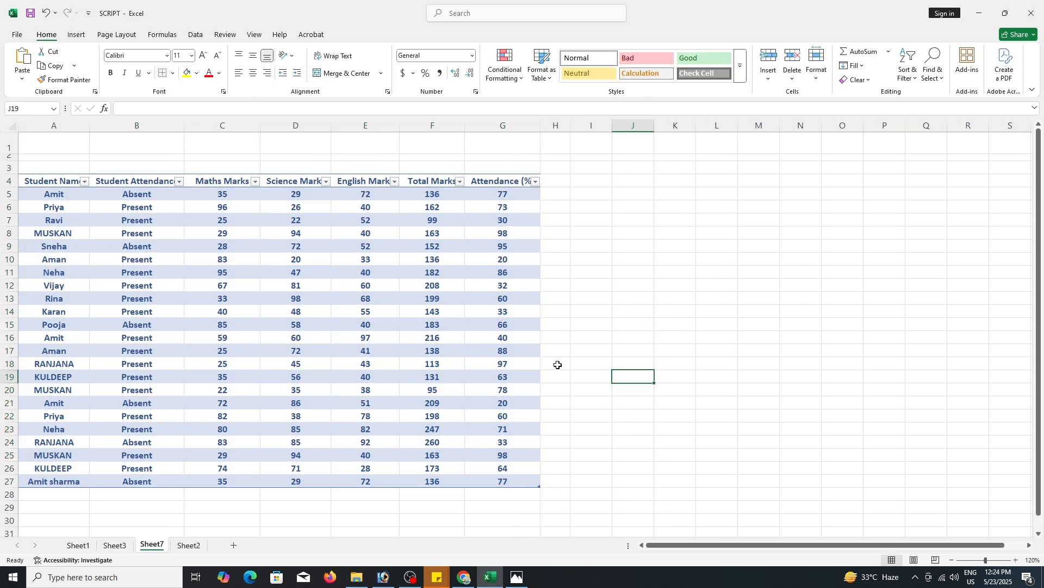
{"action": "left_click", "coordinate": [609, 334]}
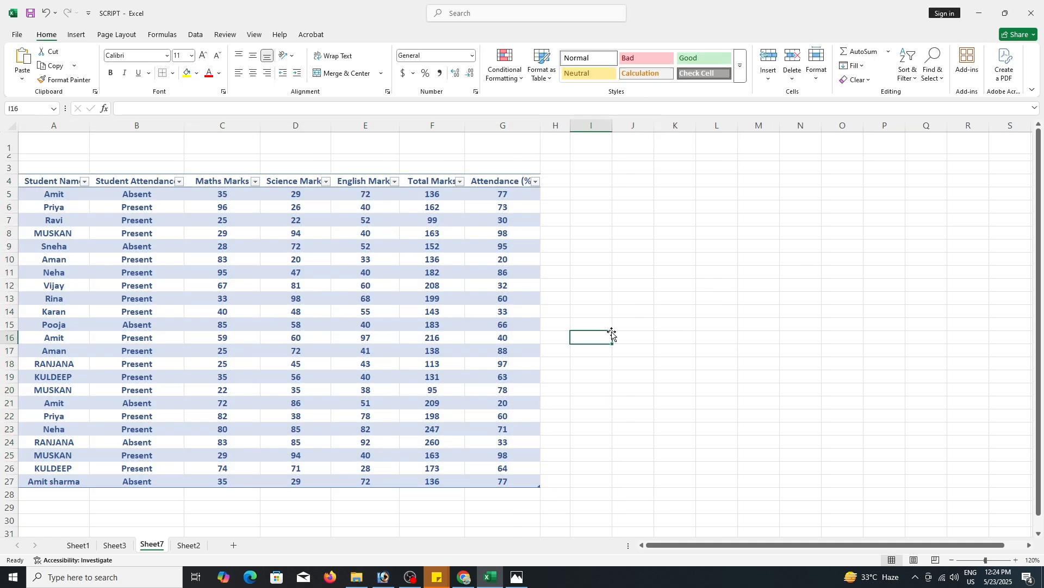
Filter the Student Name column to show only the records of the student named in the first data row.
{"action": "left_click", "coordinate": [85, 182]}
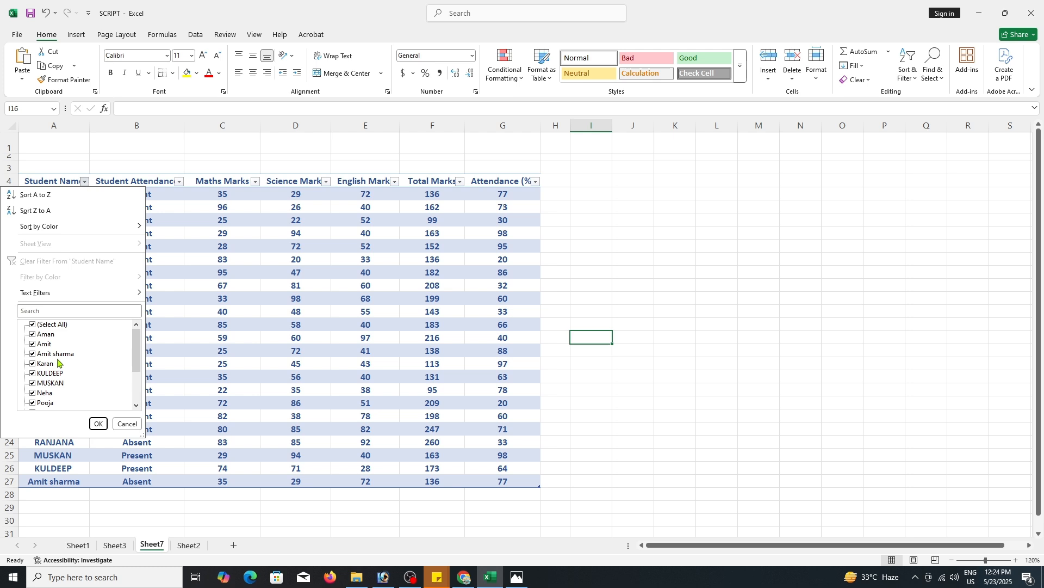
{"action": "scroll", "coordinate": [58, 362], "scroll_direction": "down", "scroll_amount": 2}
{"action": "scroll", "coordinate": [47, 377], "scroll_direction": "up", "scroll_amount": 3}
{"action": "left_click", "coordinate": [32, 325]}
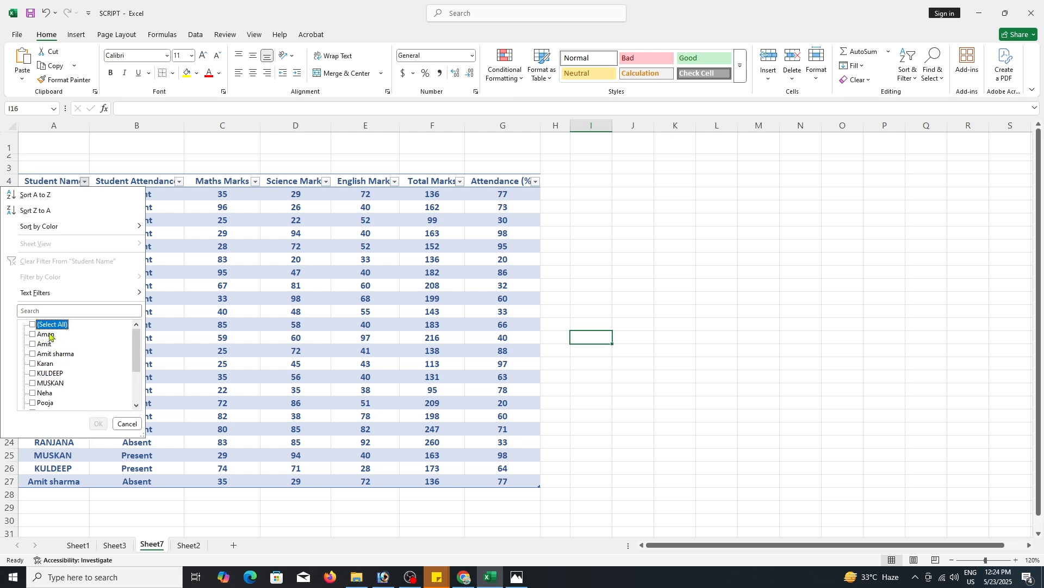
{"action": "left_click", "coordinate": [33, 344]}
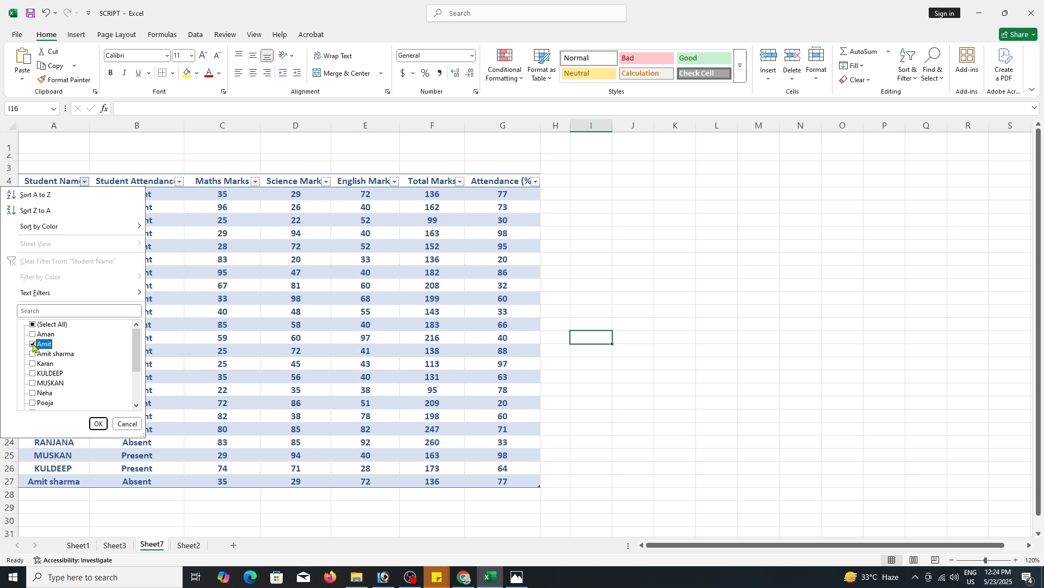
{"action": "left_click", "coordinate": [98, 423]}
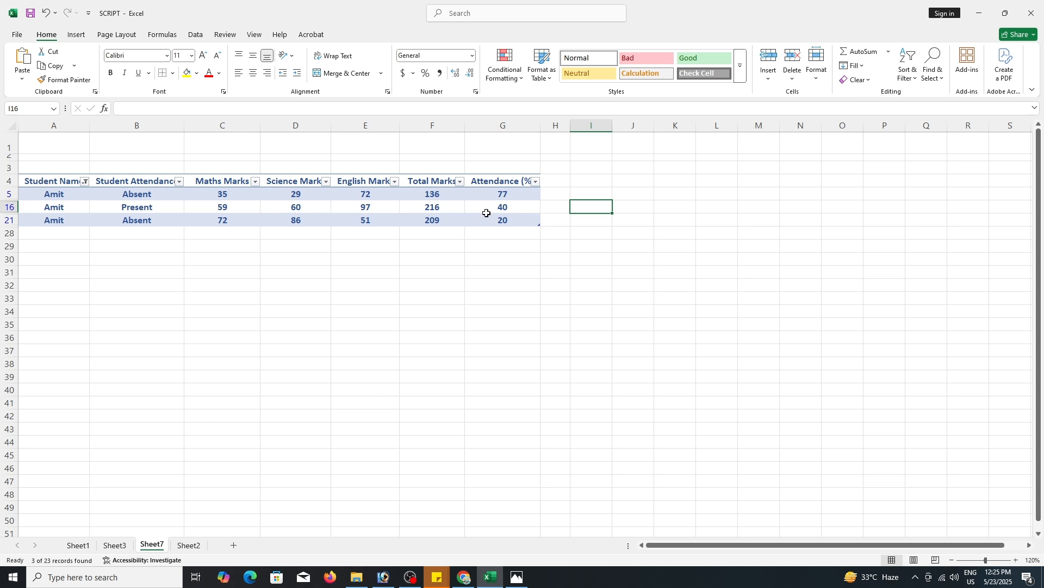
Select all names in the Student Name filter to display every record again.
{"action": "left_click", "coordinate": [85, 182]}
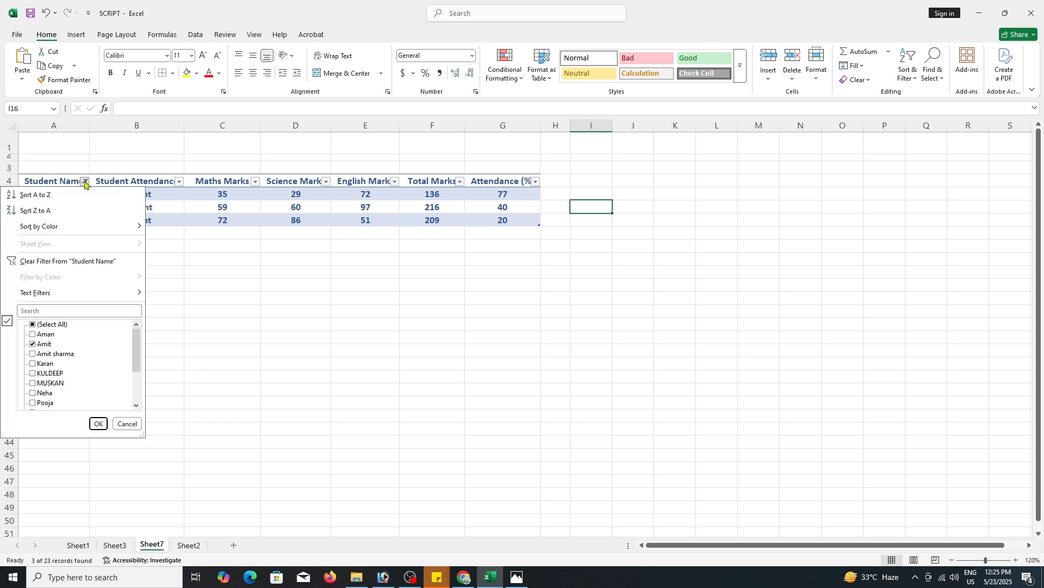
{"action": "left_click", "coordinate": [34, 324]}
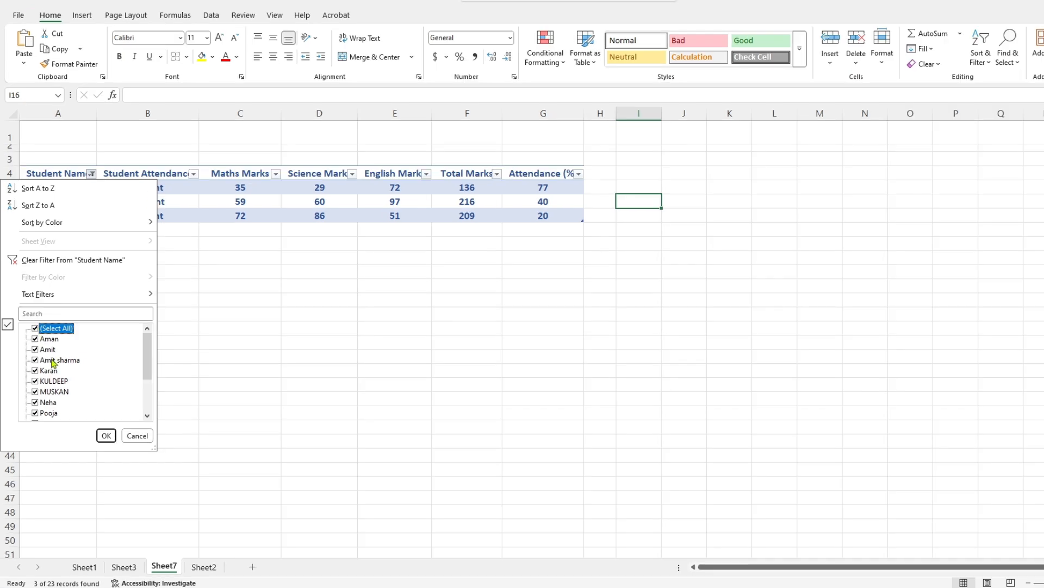
{"action": "left_click", "coordinate": [106, 435]}
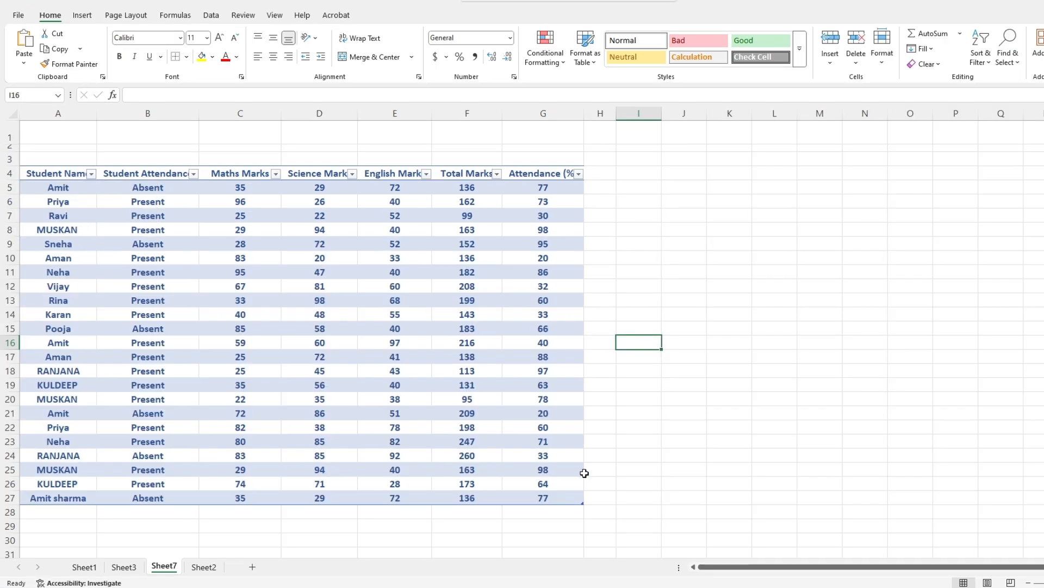
{"action": "left_click", "coordinate": [637, 470]}
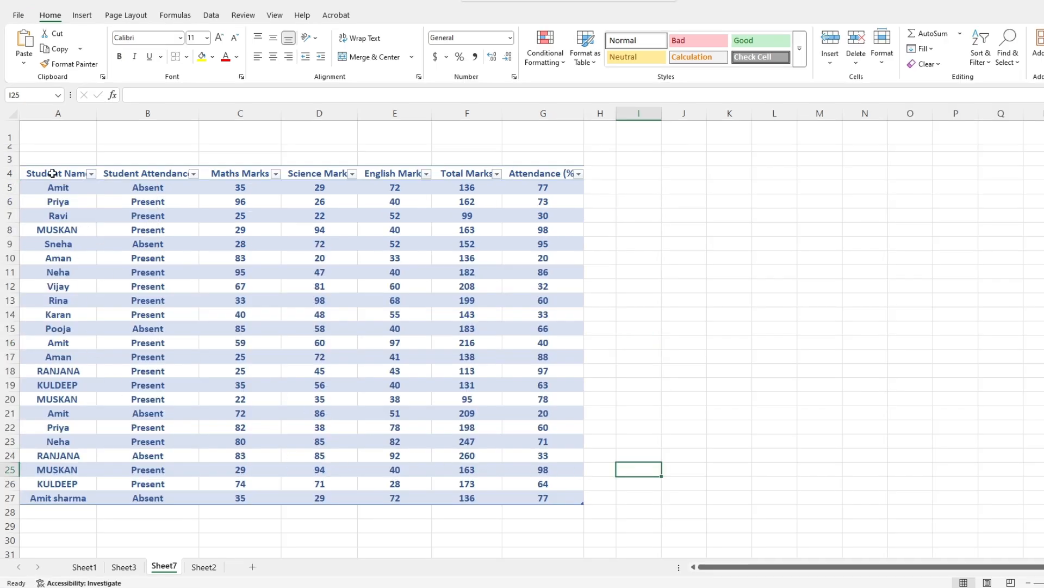
Change the student table to the green style in the last row of the Medium group.
{"action": "left_click_drag", "start_coordinate": [51, 173], "coordinate": [537, 507]}
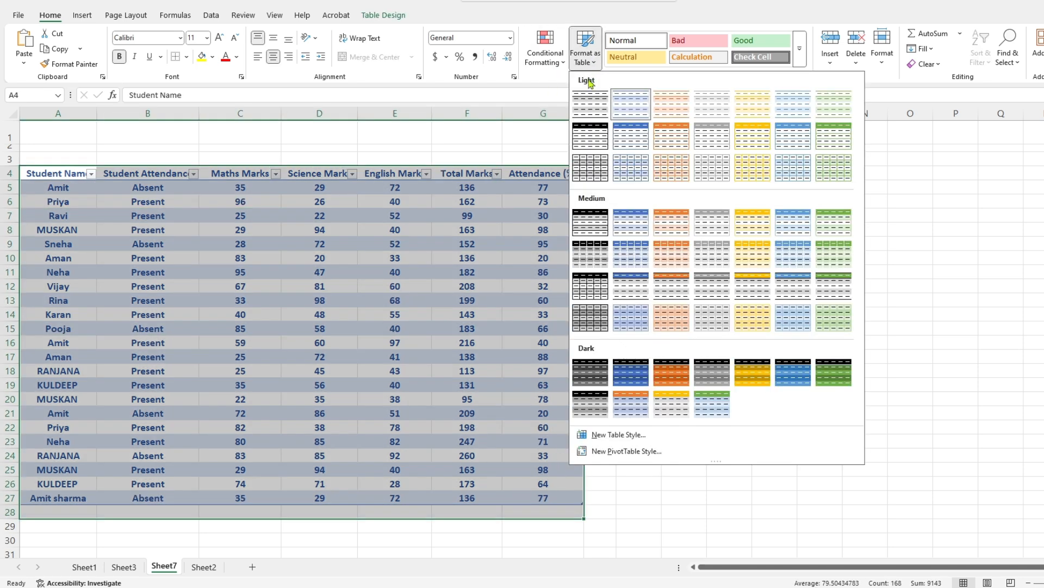
{"action": "left_click", "coordinate": [593, 63]}
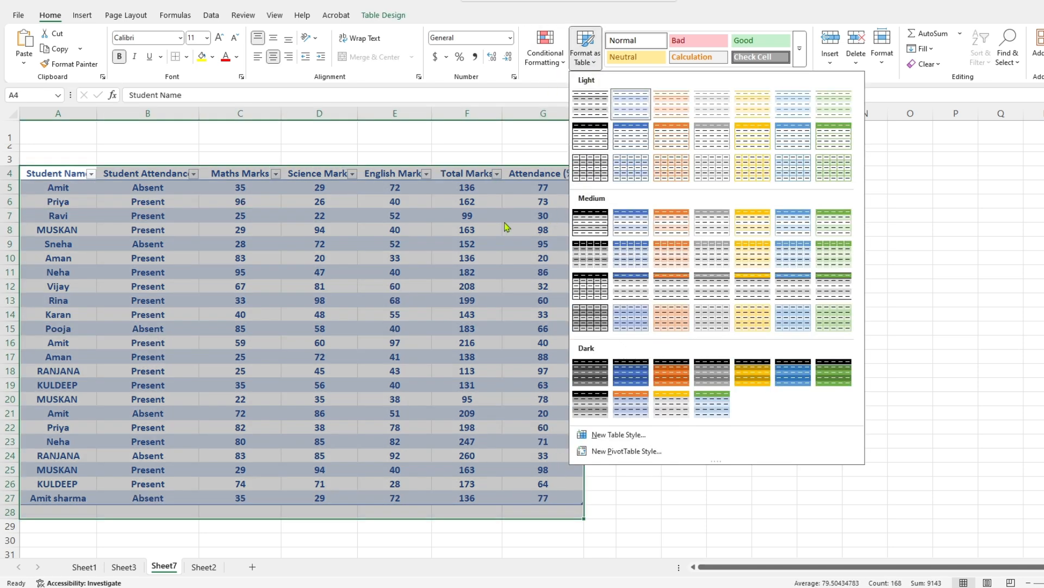
{"action": "left_click", "coordinate": [630, 104]}
{"action": "left_click", "coordinate": [585, 54]}
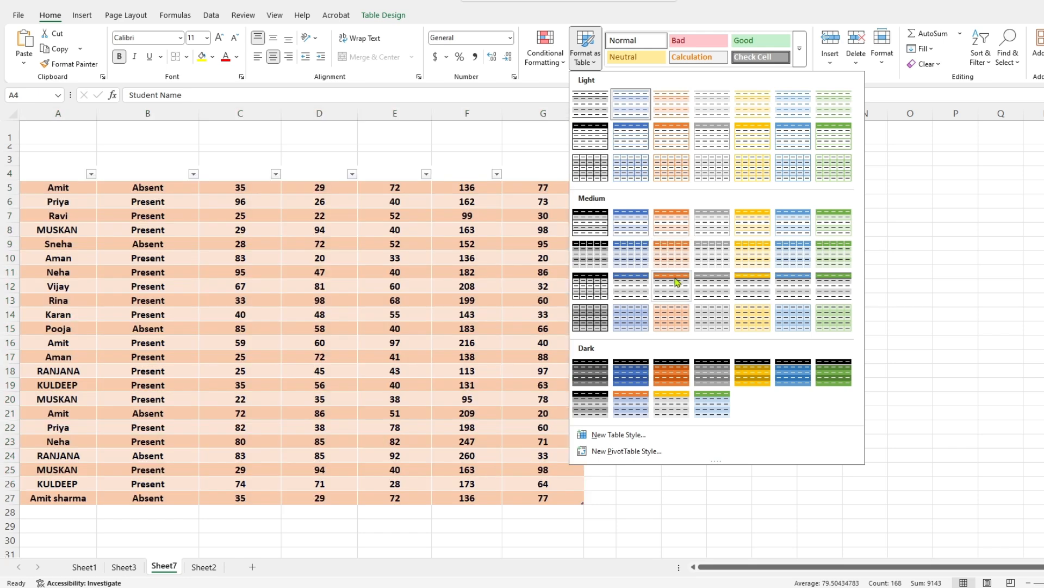
{"action": "left_click", "coordinate": [829, 327]}
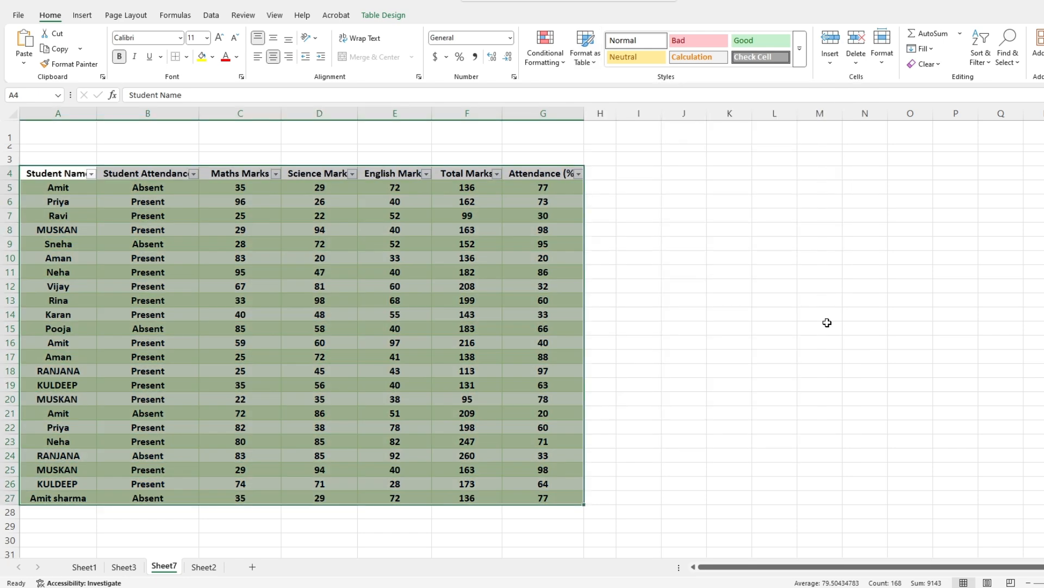
{"action": "left_click", "coordinate": [666, 331]}
Apply All Borders to the student table in A4:G27.
{"action": "left_click_drag", "start_coordinate": [54, 173], "coordinate": [574, 496]}
{"action": "left_click", "coordinate": [186, 56]}
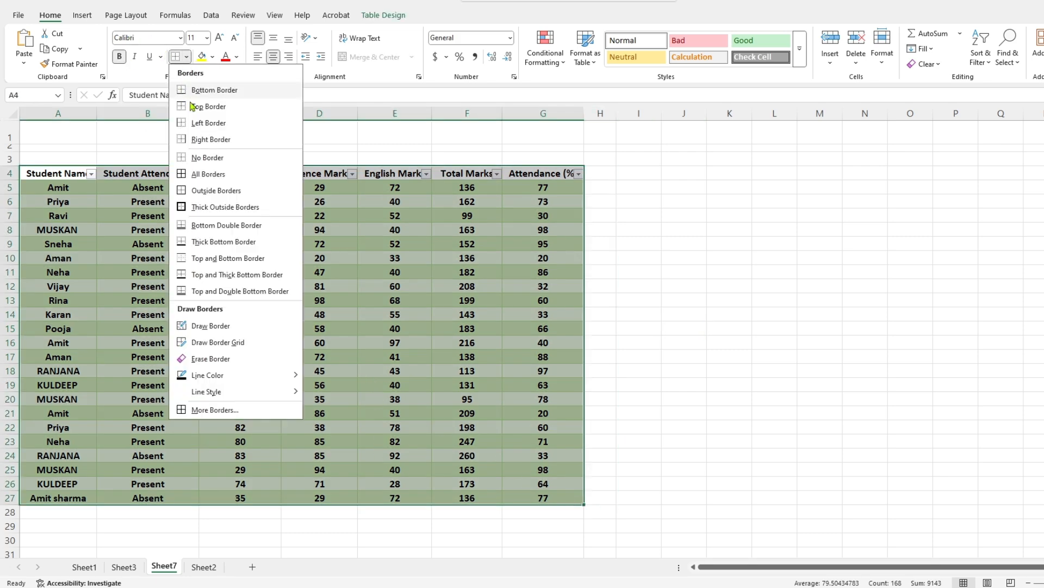
{"action": "left_click", "coordinate": [198, 174]}
{"action": "left_click", "coordinate": [711, 358]}
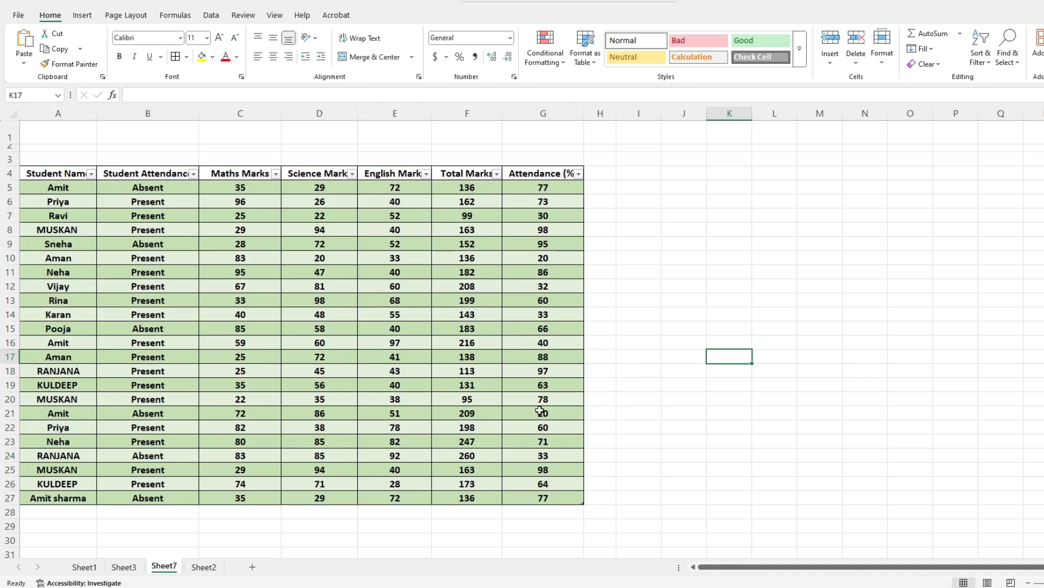
Switch the student table to the blue style in the first row of the Medium group.
{"action": "left_click_drag", "start_coordinate": [58, 172], "coordinate": [566, 498]}
{"action": "left_click", "coordinate": [586, 49]}
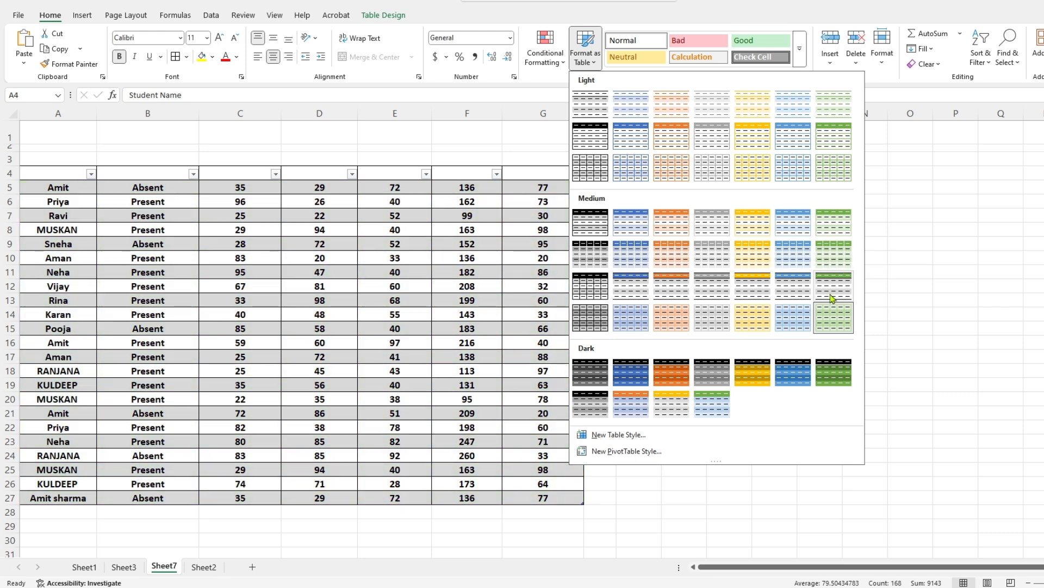
{"action": "left_click", "coordinate": [636, 220]}
{"action": "left_click", "coordinate": [639, 216]}
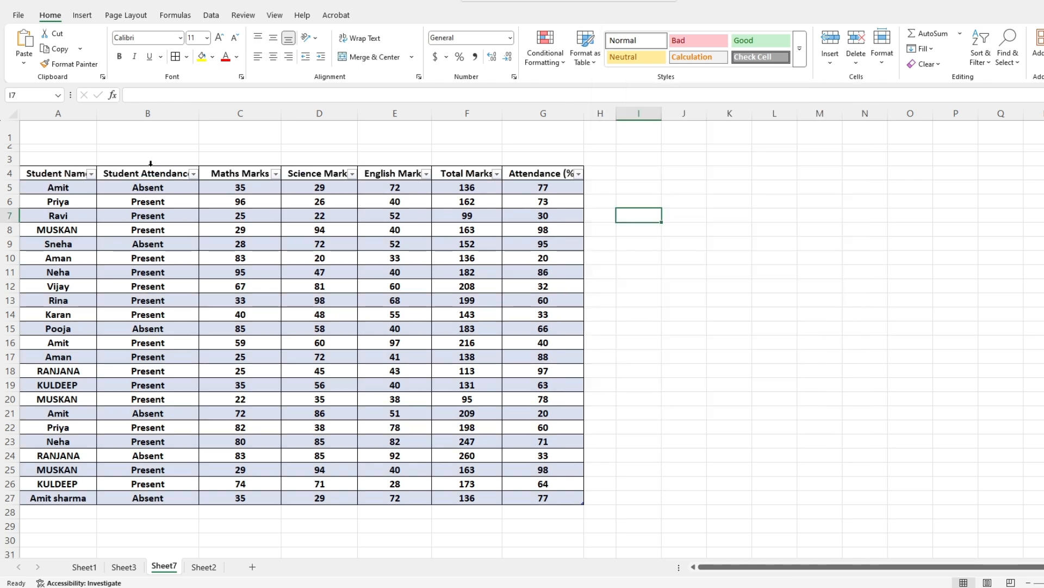
Turn off the filter for the table's header row A4:G4.
{"action": "left_click", "coordinate": [48, 174]}
{"action": "key", "text": "ctrl+shift+Right"}
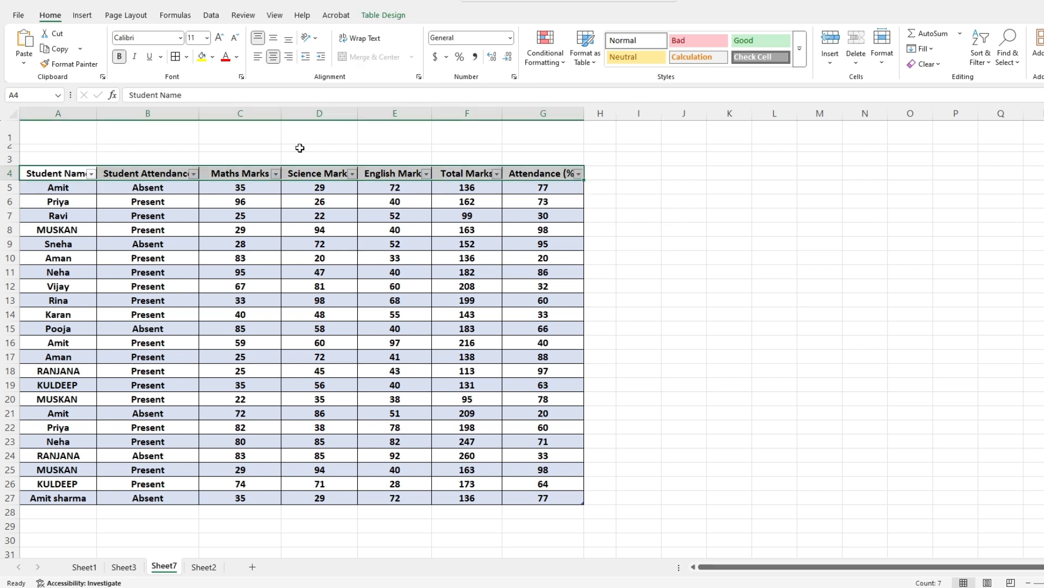
{"action": "left_click", "coordinate": [212, 16]}
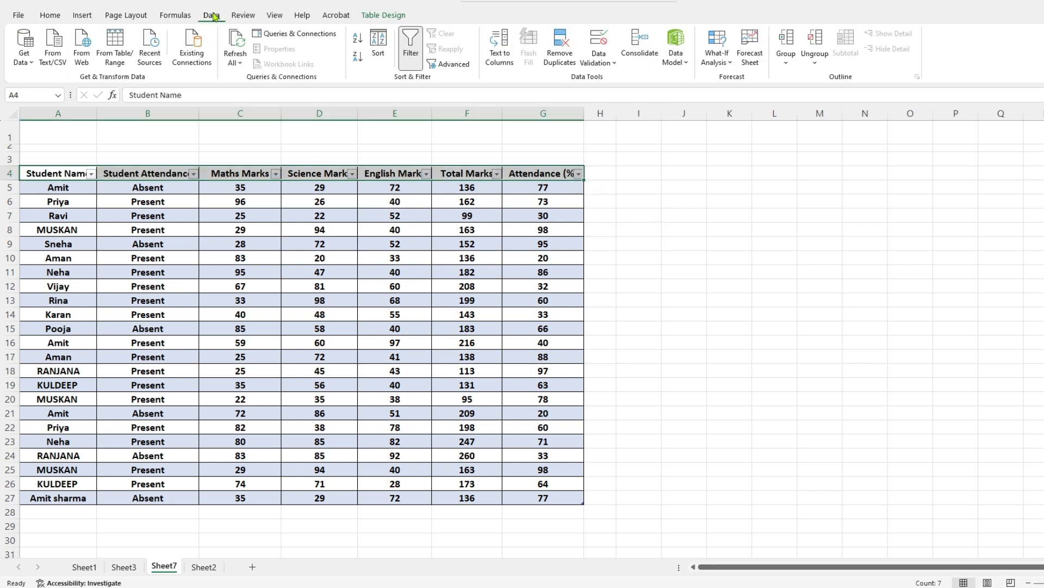
{"action": "left_click", "coordinate": [410, 54]}
{"action": "left_click", "coordinate": [684, 271]}
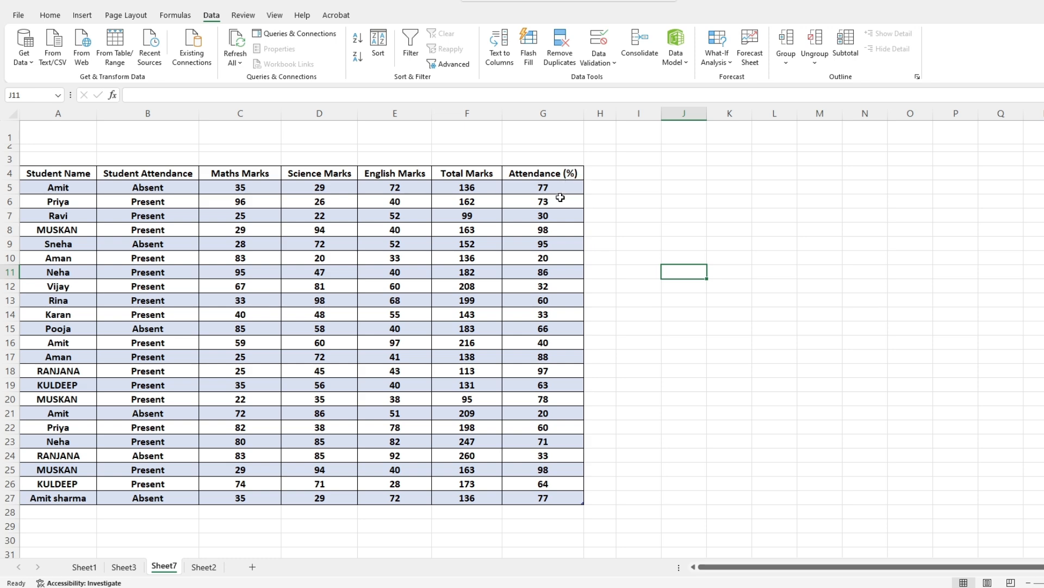
{"action": "left_click", "coordinate": [637, 286]}
Undo the filter, border and table style changes until the data in A4:G27 is a plain, unformatted range.
{"action": "key", "text": "ctrl+z"}
{"action": "key", "text": "ctrl+z"}
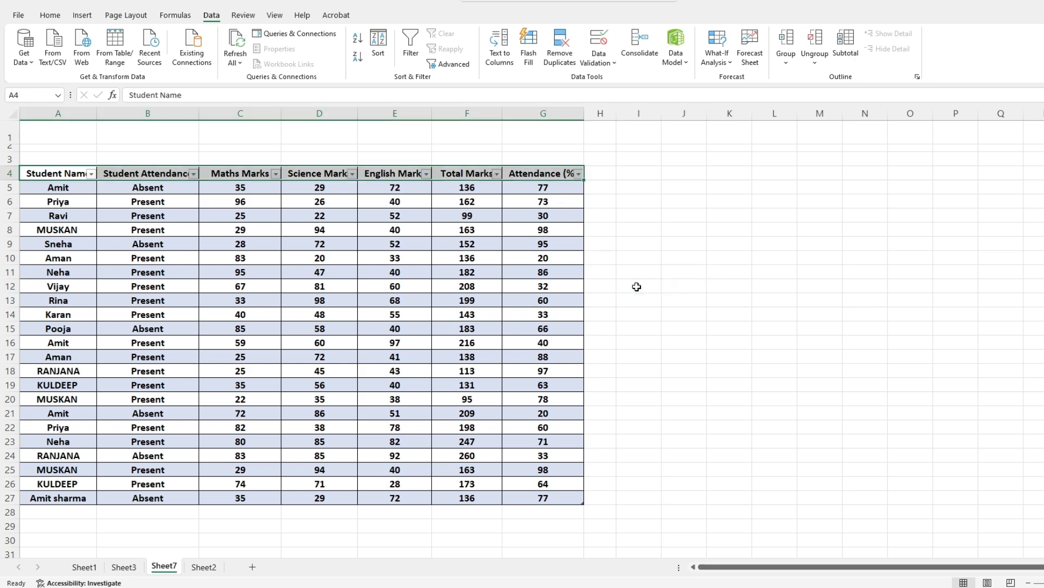
{"action": "key", "text": "ctrl+z"}
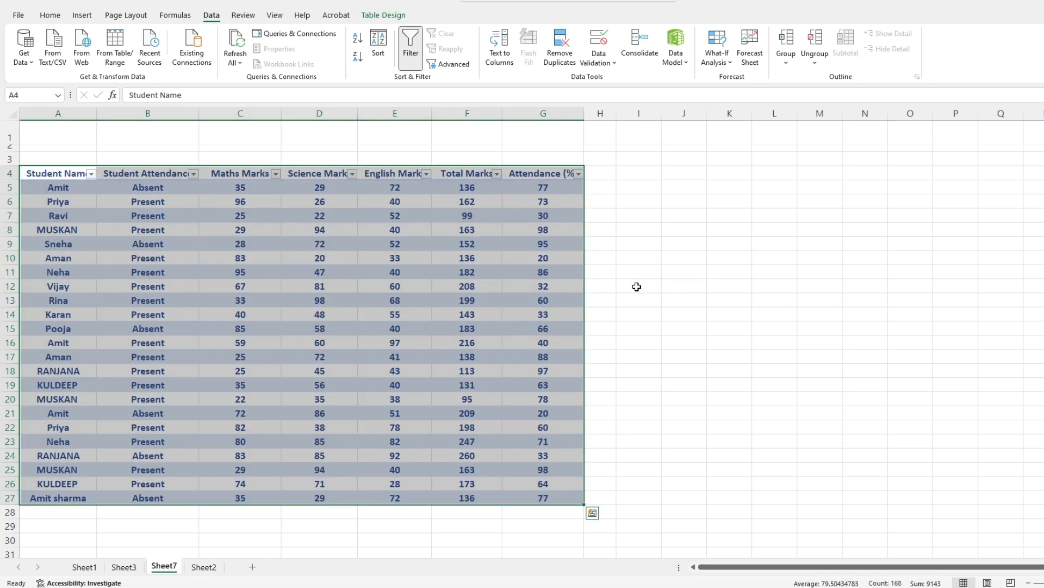
{"action": "key", "text": "ctrl+z"}
{"action": "key", "text": "ctrl+z"}
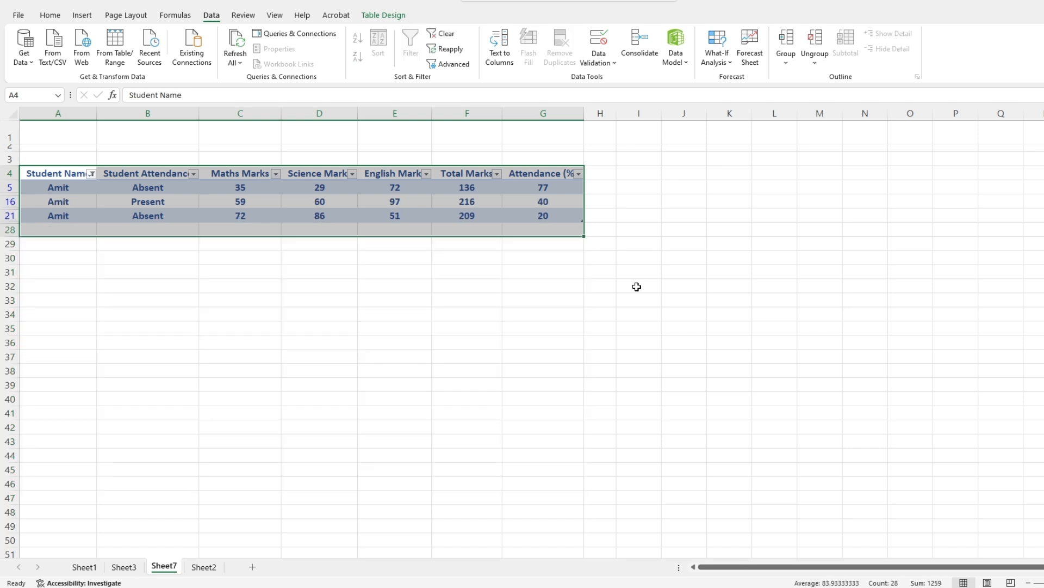
{"action": "key", "text": "ctrl+z"}
{"action": "key", "text": "ctrl+z"}
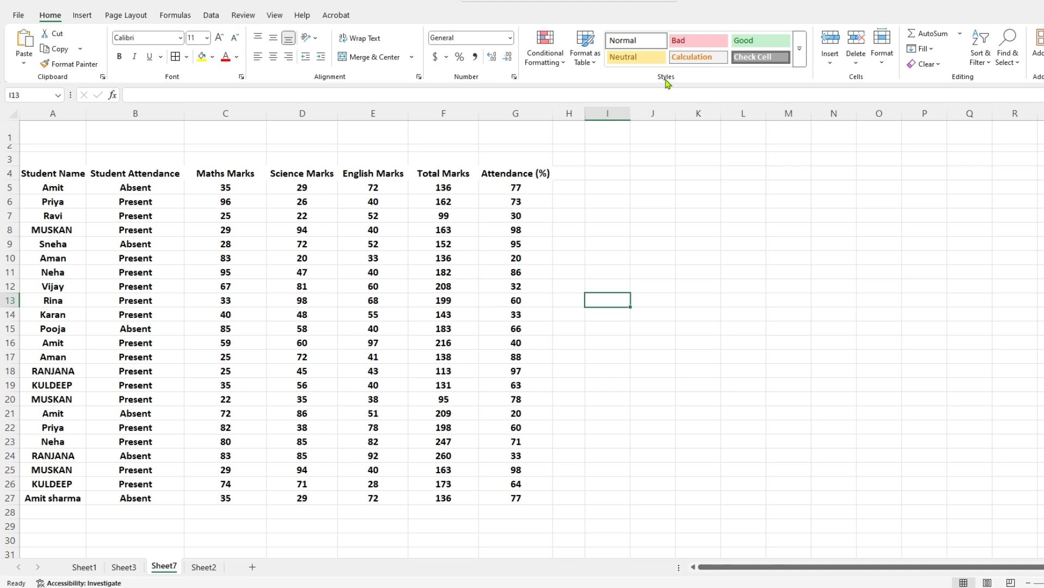
Preview the available cell styles, such as Heading 1, on the range A4:G27 without applying any.
{"action": "left_click_drag", "start_coordinate": [44, 173], "coordinate": [516, 497]}
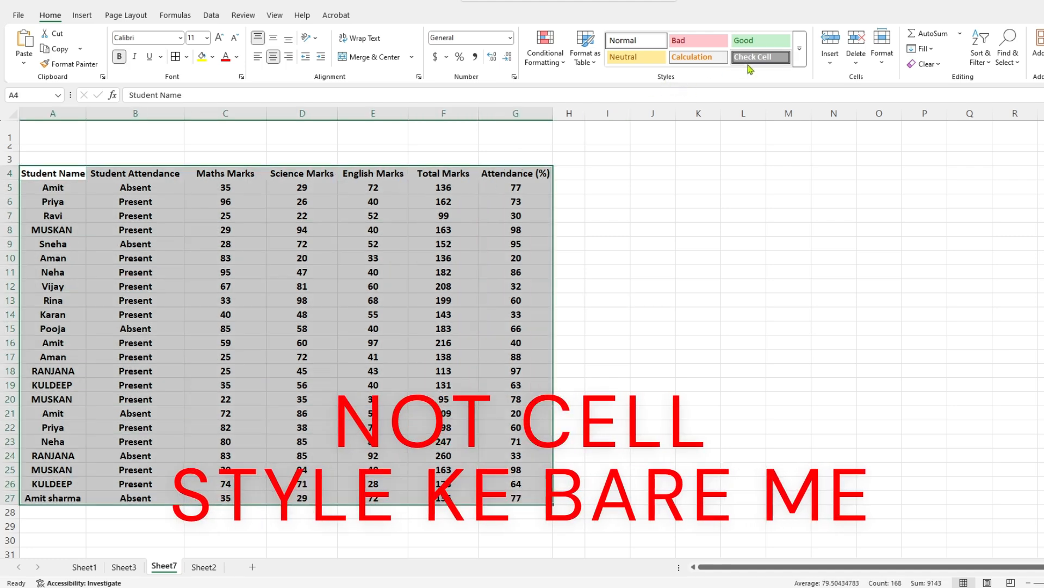
{"action": "left_click", "coordinate": [801, 53]}
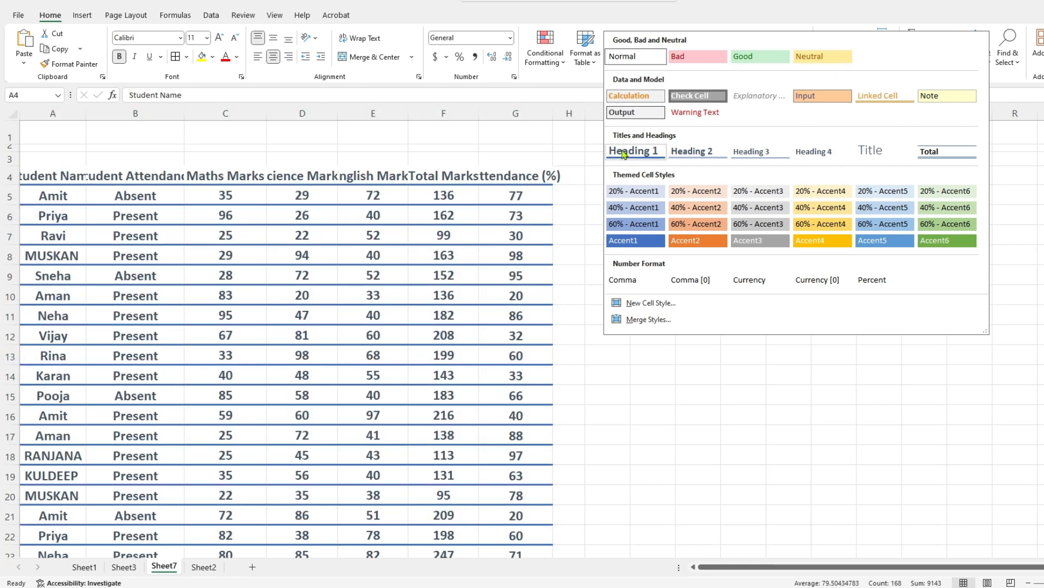
{"action": "left_click", "coordinate": [644, 419]}
{"action": "left_click", "coordinate": [564, 303]}
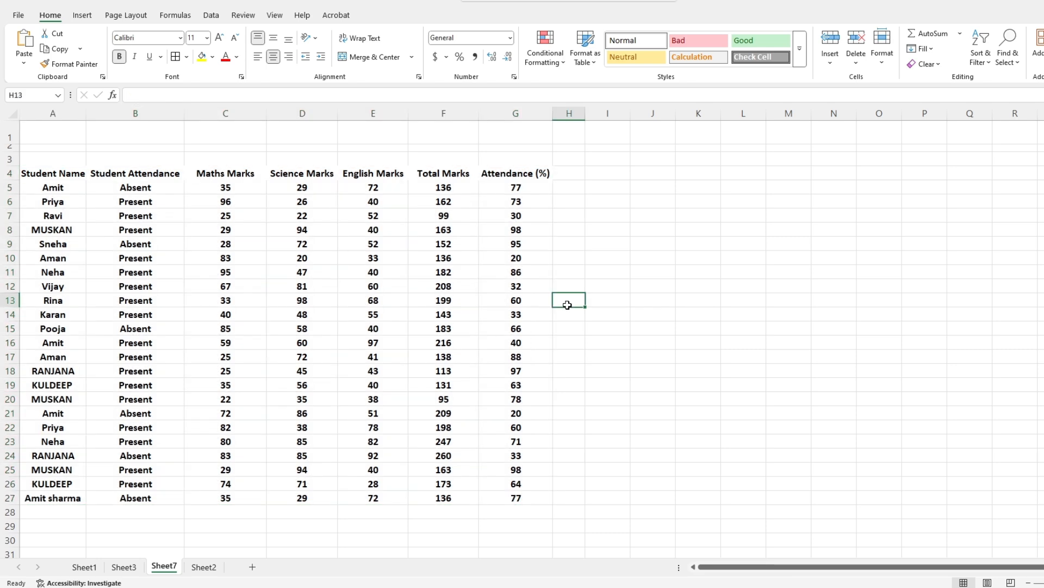
Apply the Heading 2 cell style to the header row A4:G4.
{"action": "left_click_drag", "start_coordinate": [37, 173], "coordinate": [517, 173]}
{"action": "left_click", "coordinate": [800, 53]}
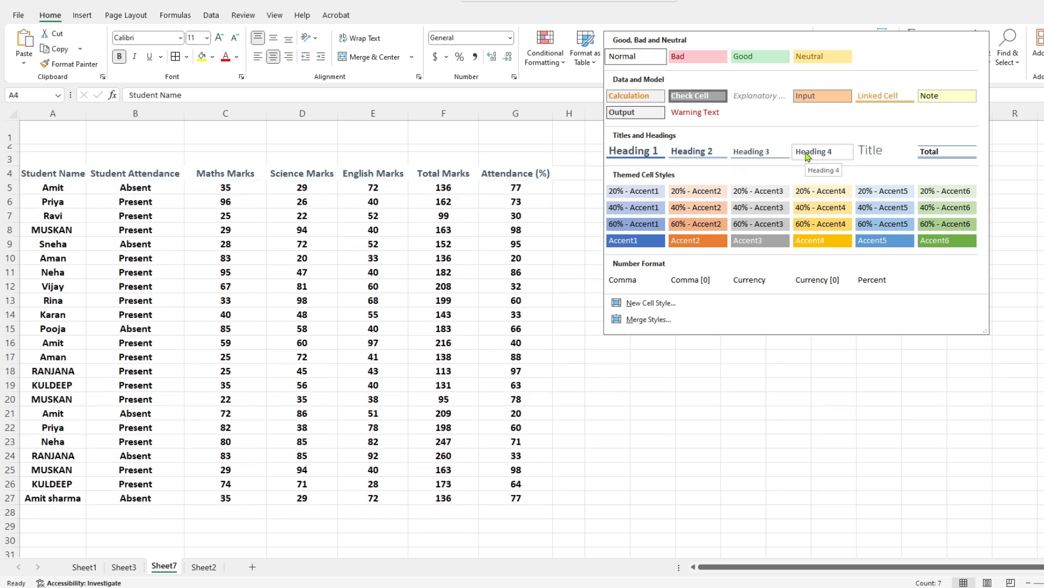
{"action": "left_click", "coordinate": [689, 158]}
{"action": "left_click", "coordinate": [650, 303]}
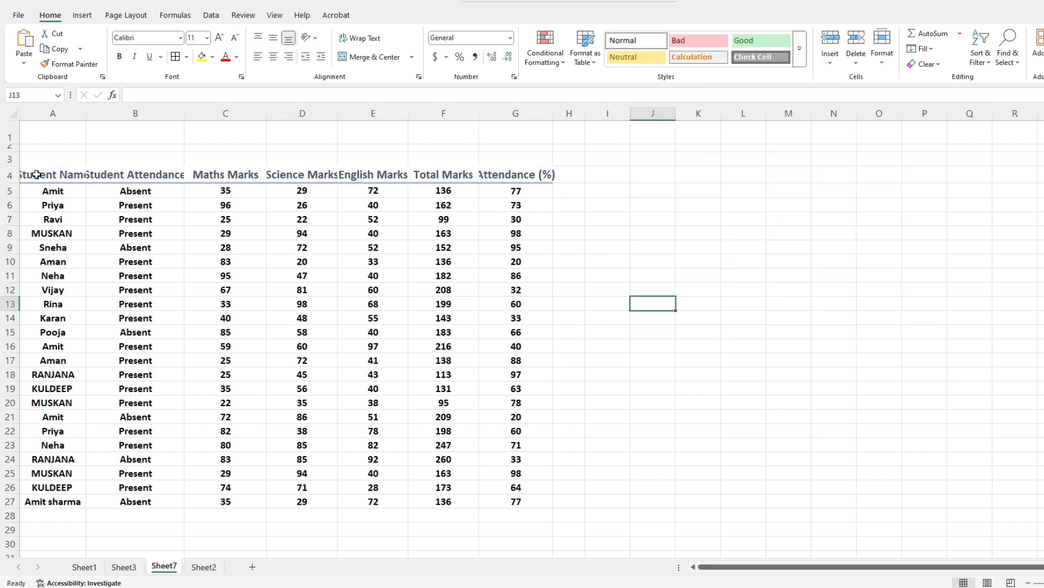
Look through the available cell styles for the data range A5:G27 without applying any.
{"action": "left_click_drag", "start_coordinate": [49, 192], "coordinate": [163, 247]}
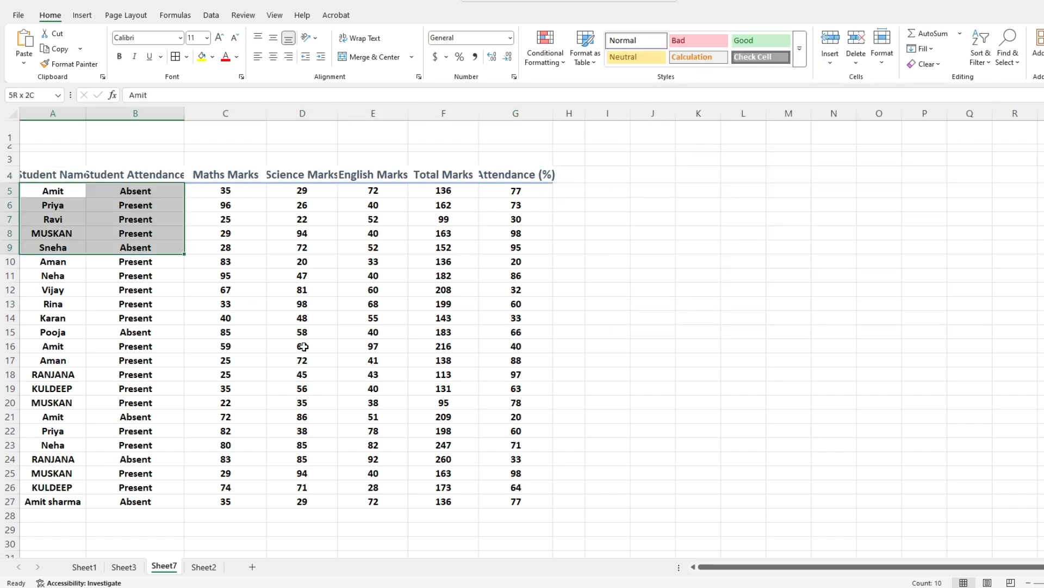
{"action": "left_click_drag", "start_coordinate": [303, 346], "coordinate": [497, 499]}
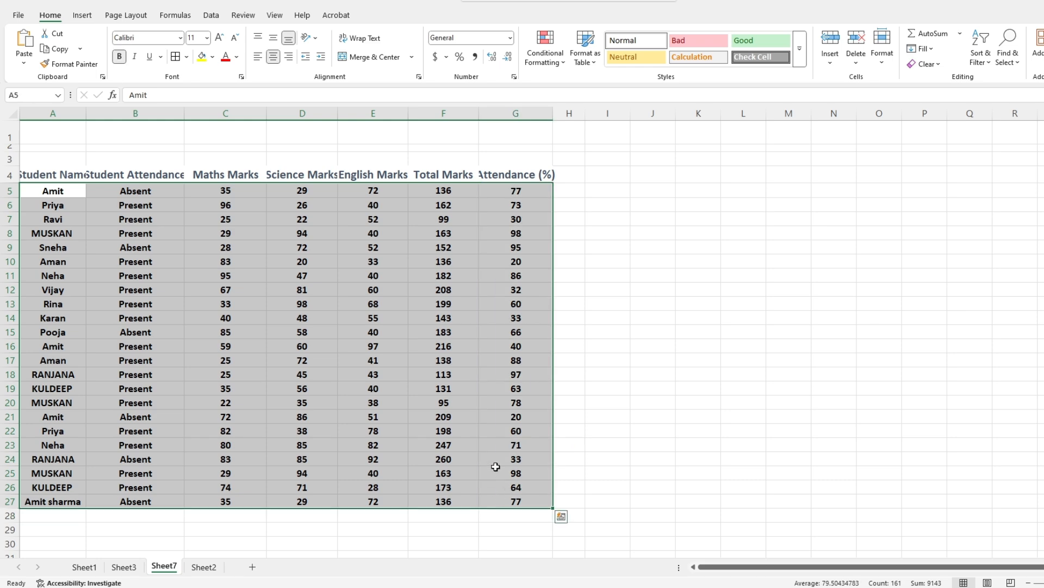
{"action": "left_click", "coordinate": [799, 49]}
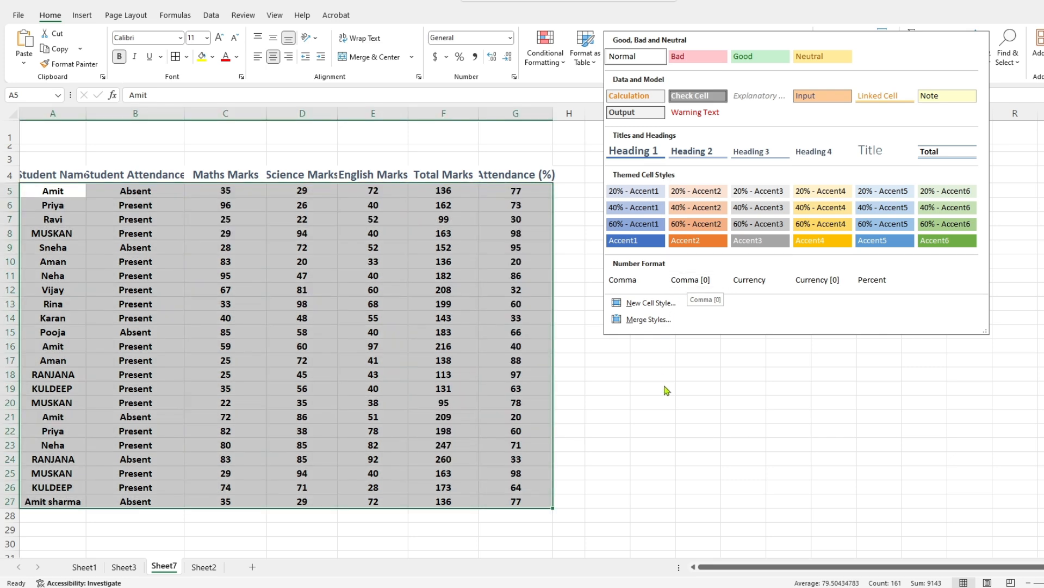
{"action": "left_click", "coordinate": [664, 393]}
Set the total marks in F18 to 1013 and open the available cell styles for the range A4:G28.
{"action": "double_click", "coordinate": [441, 373]}
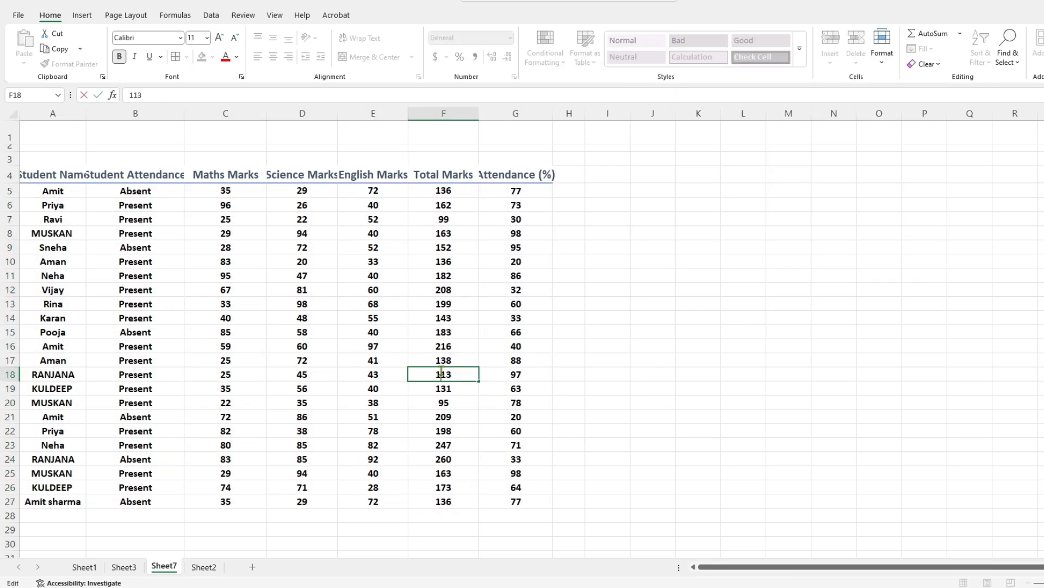
{"action": "type", "text": "0"}
{"action": "left_click", "coordinate": [633, 411]}
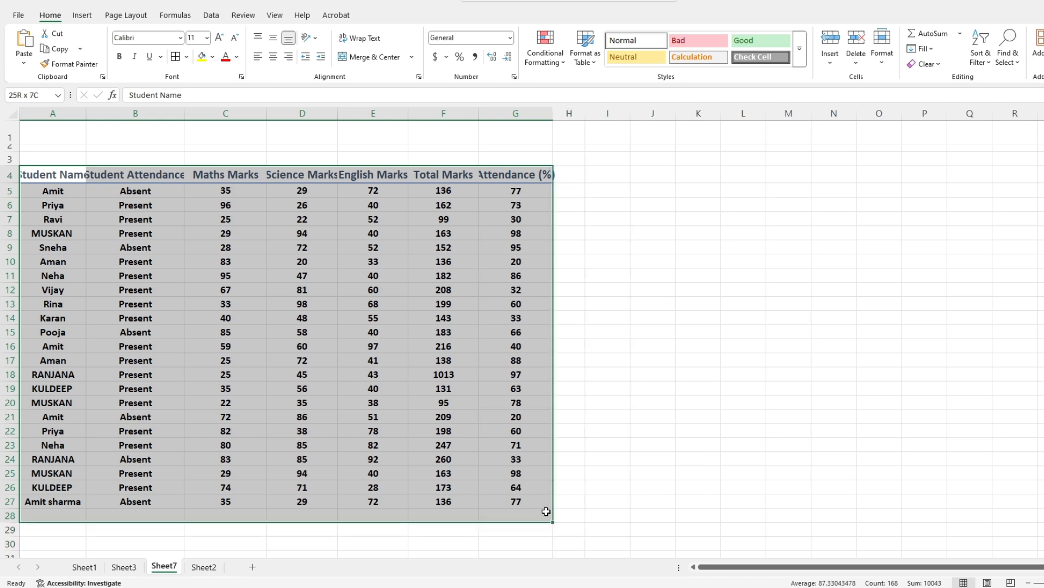
{"action": "key", "text": "alt+h"}
{"action": "key", "text": "j"}
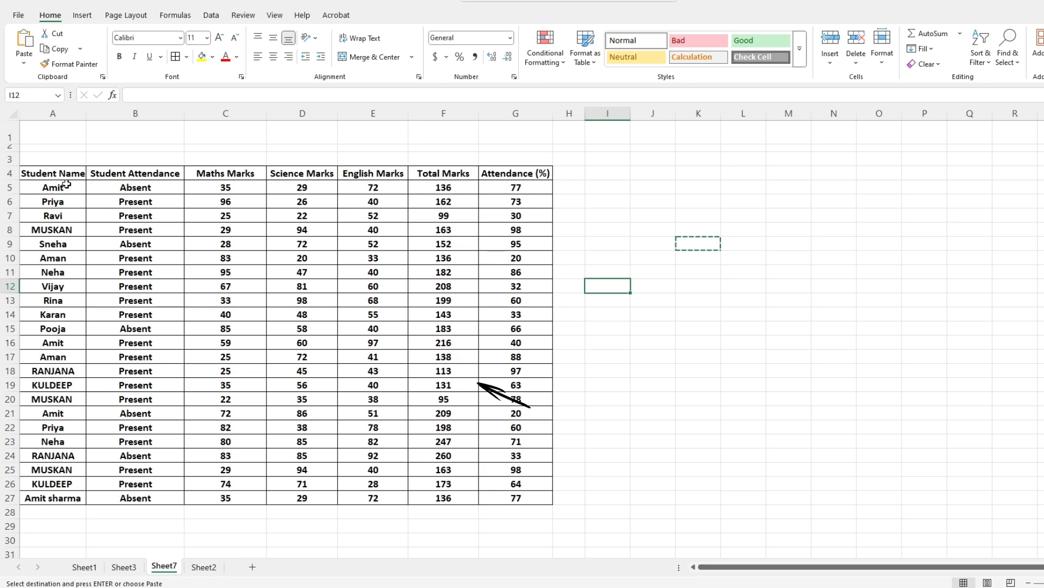
Format the range A4:G27 as a table with headers in the orange banded style from the Light group.
{"action": "left_click_drag", "start_coordinate": [54, 173], "coordinate": [226, 300]}
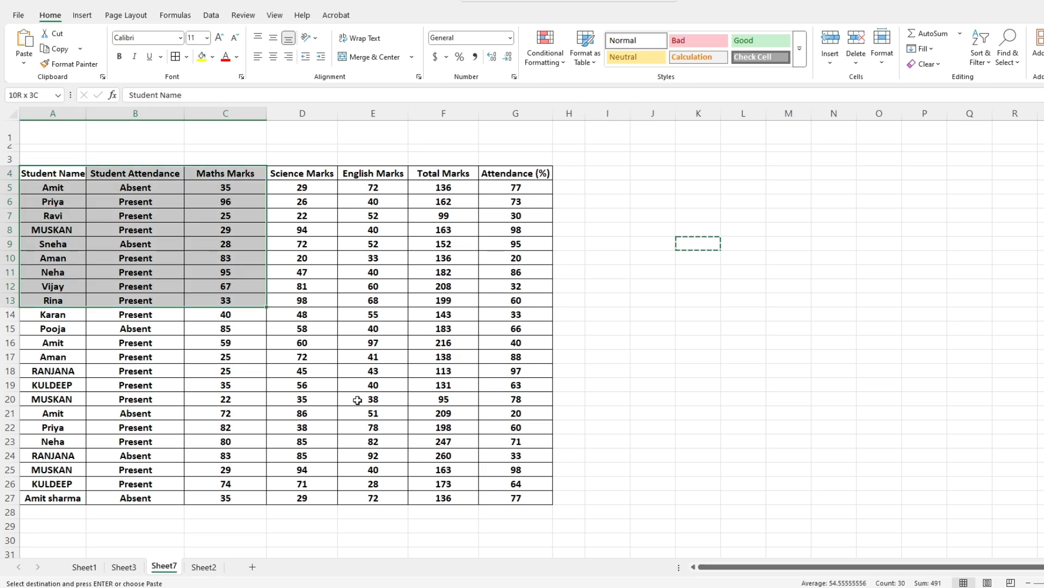
{"action": "left_click_drag", "start_coordinate": [358, 400], "coordinate": [528, 498]}
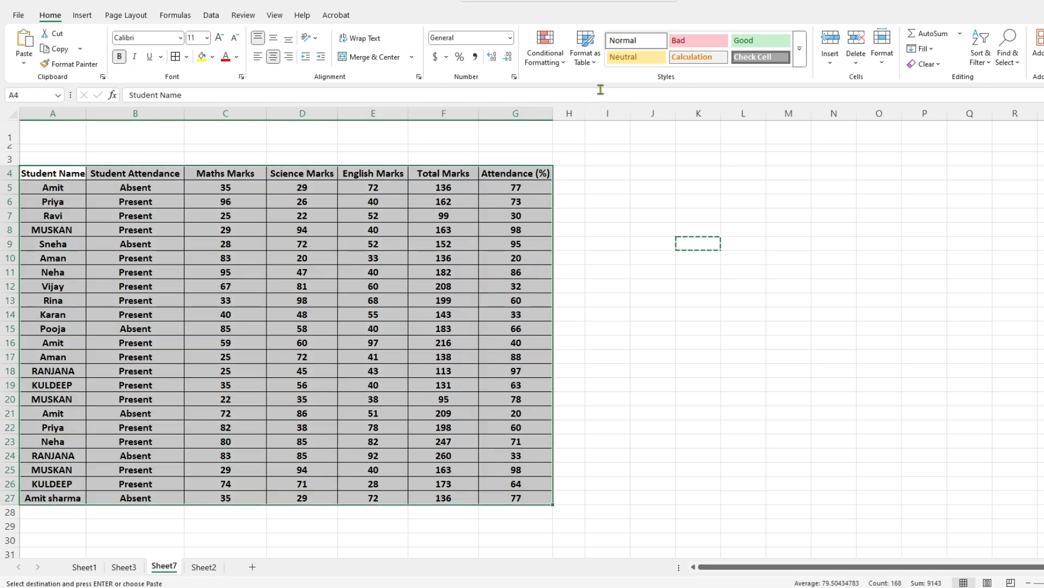
{"action": "left_click", "coordinate": [592, 62]}
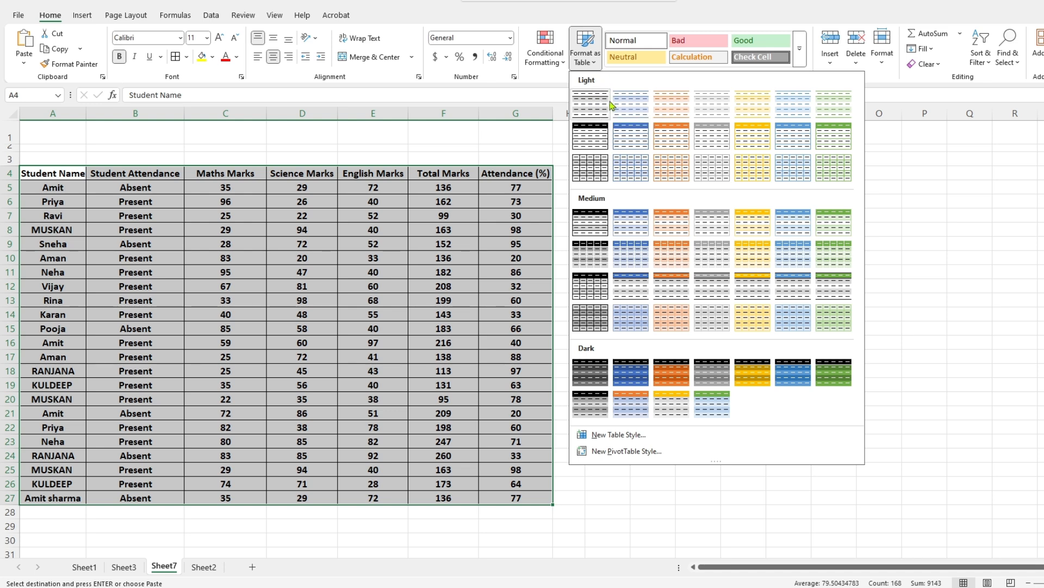
{"action": "left_click", "coordinate": [675, 105]}
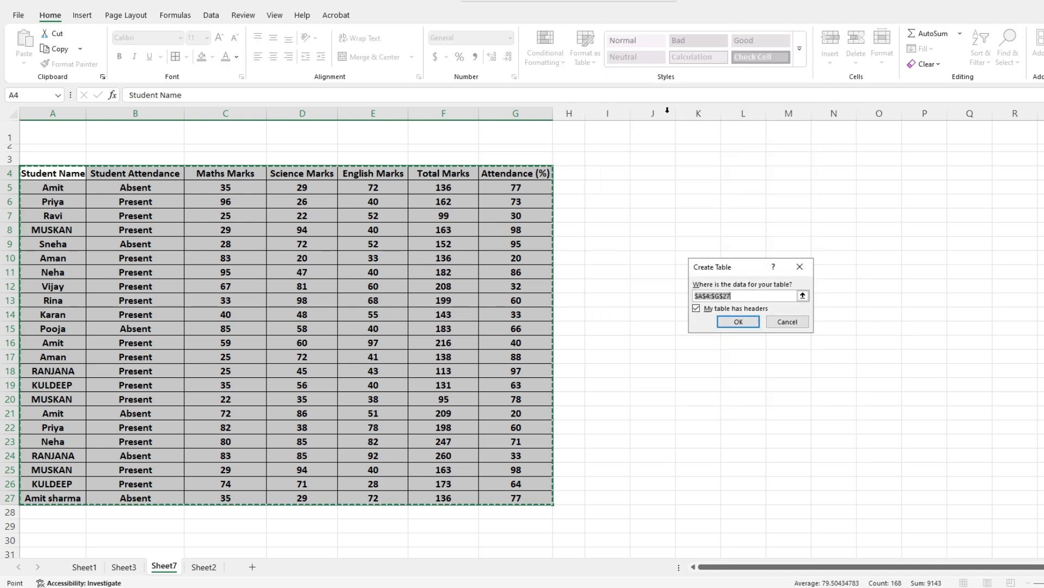
{"action": "left_click", "coordinate": [738, 321]}
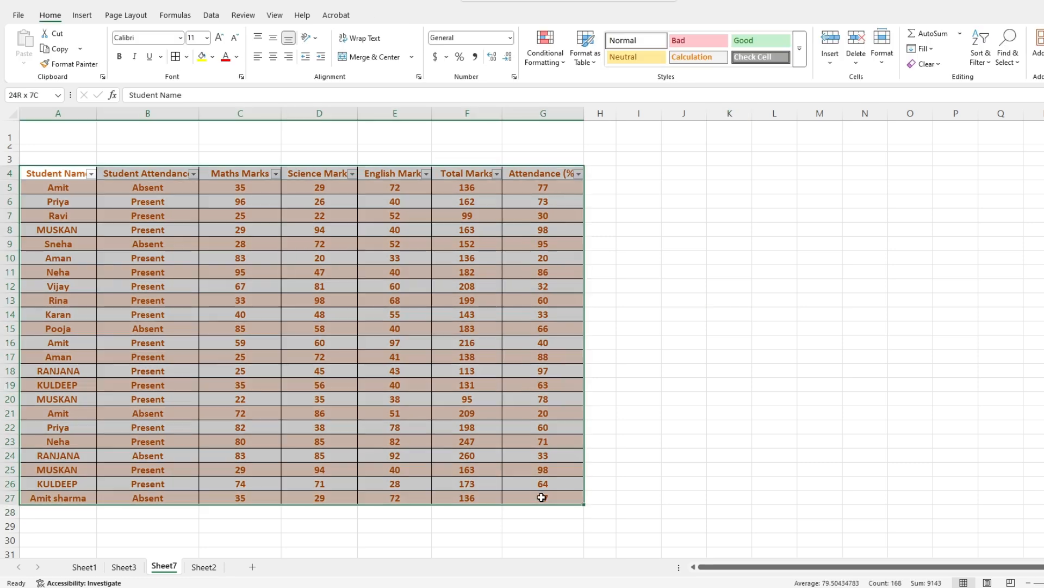
Switch the student marks table to an orange banded style from the Medium group.
{"action": "left_click", "coordinate": [590, 61]}
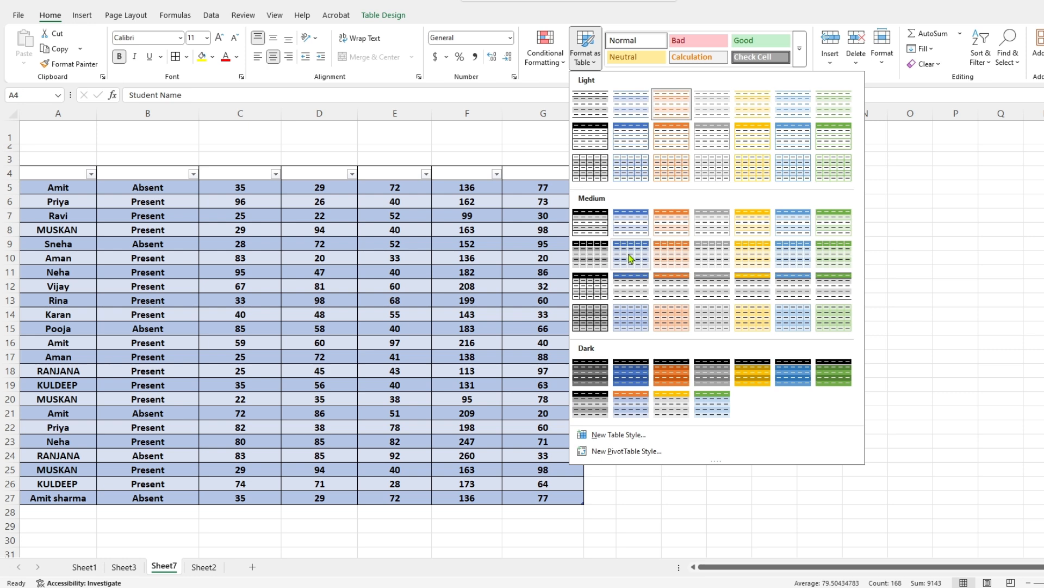
{"action": "left_click", "coordinate": [670, 254]}
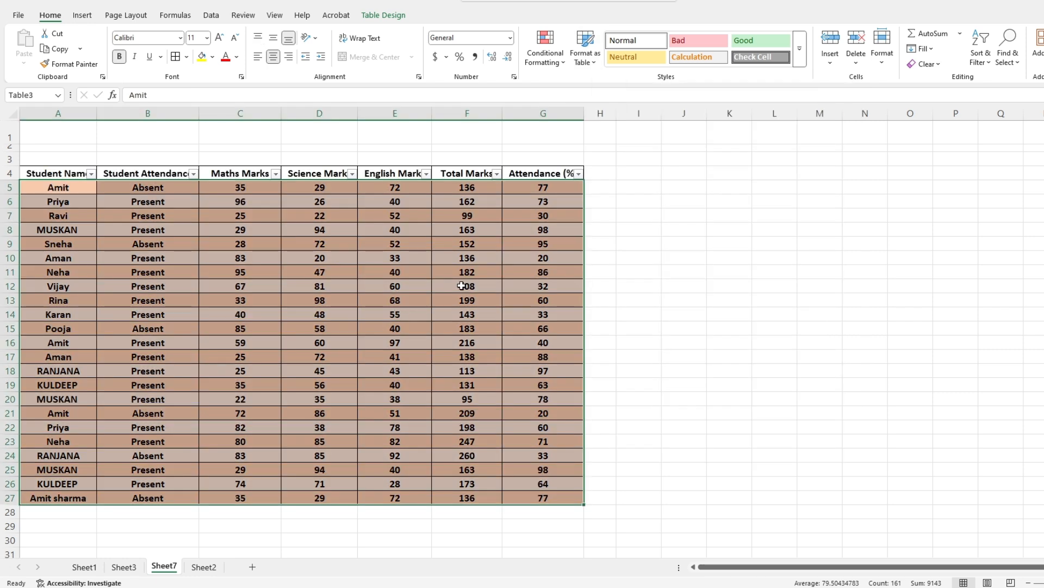
{"action": "left_click", "coordinate": [592, 61]}
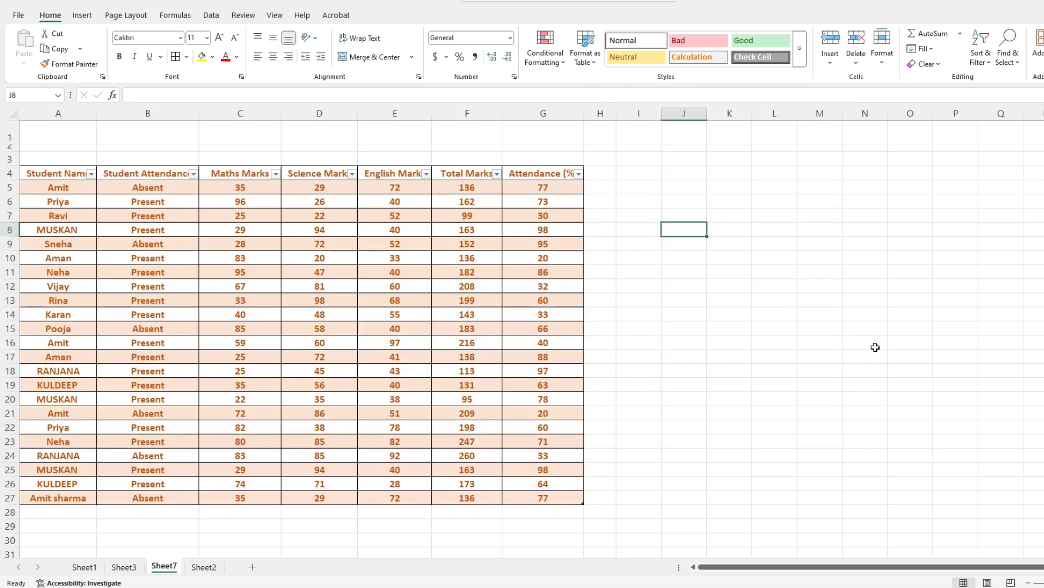
{"action": "left_click", "coordinate": [698, 387]}
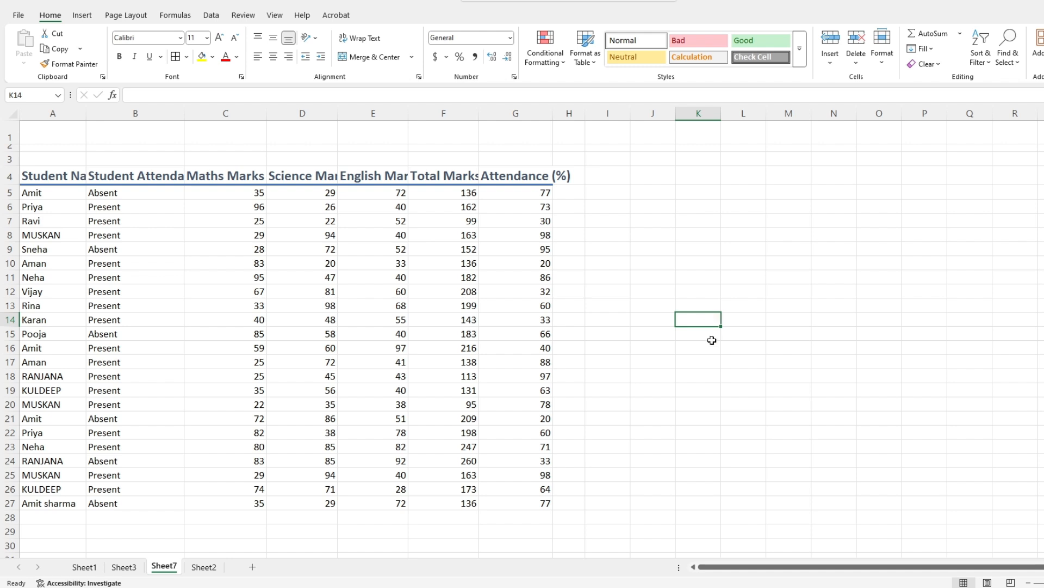
{"action": "left_click", "coordinate": [699, 348]}
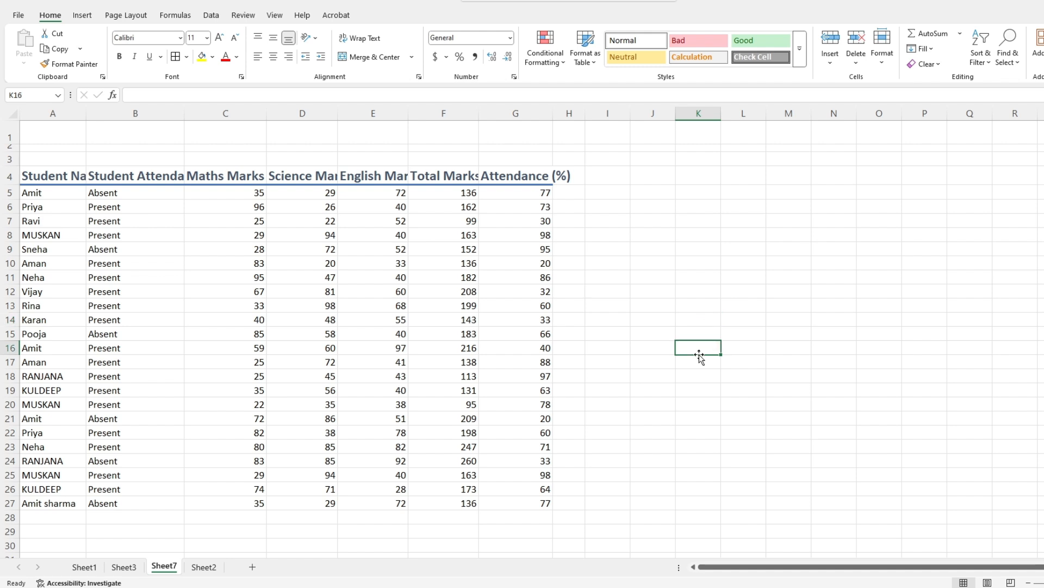